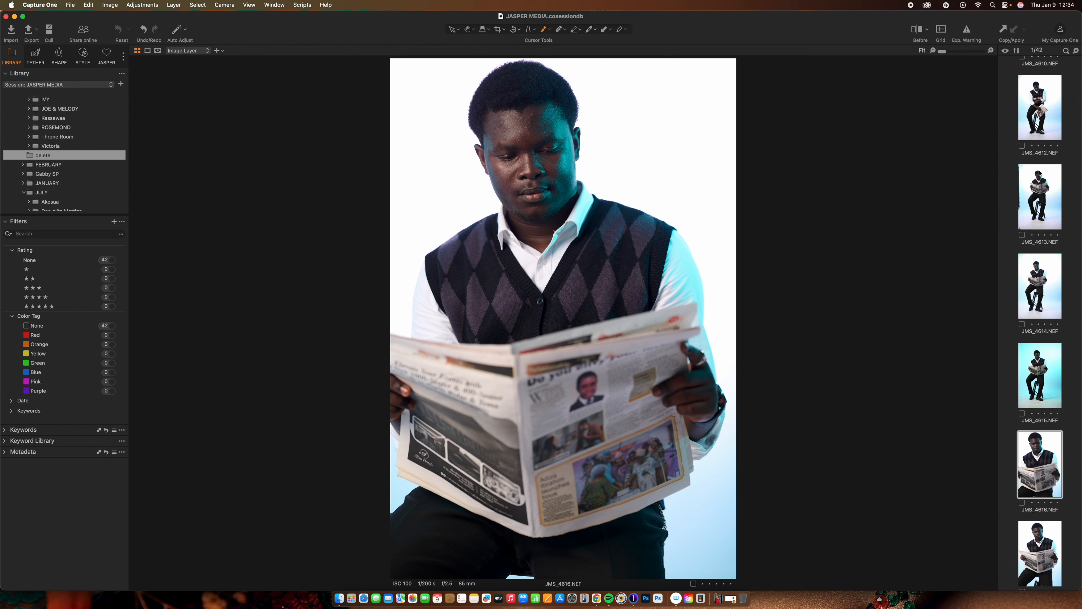
# Select the photo JMS_4624.NEF and bring up the High Dynamic Range adjustments in the custom tool set.
pyautogui.scroll(-15, 1040, 173)
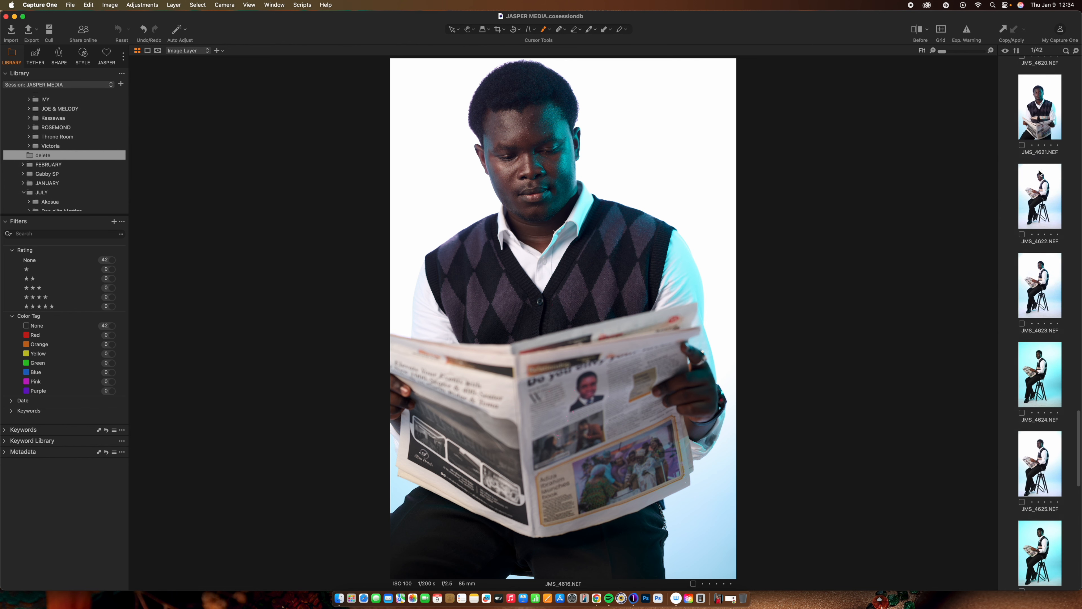
pyautogui.scroll(-3, 1039, 173)
pyautogui.click(1040, 215)
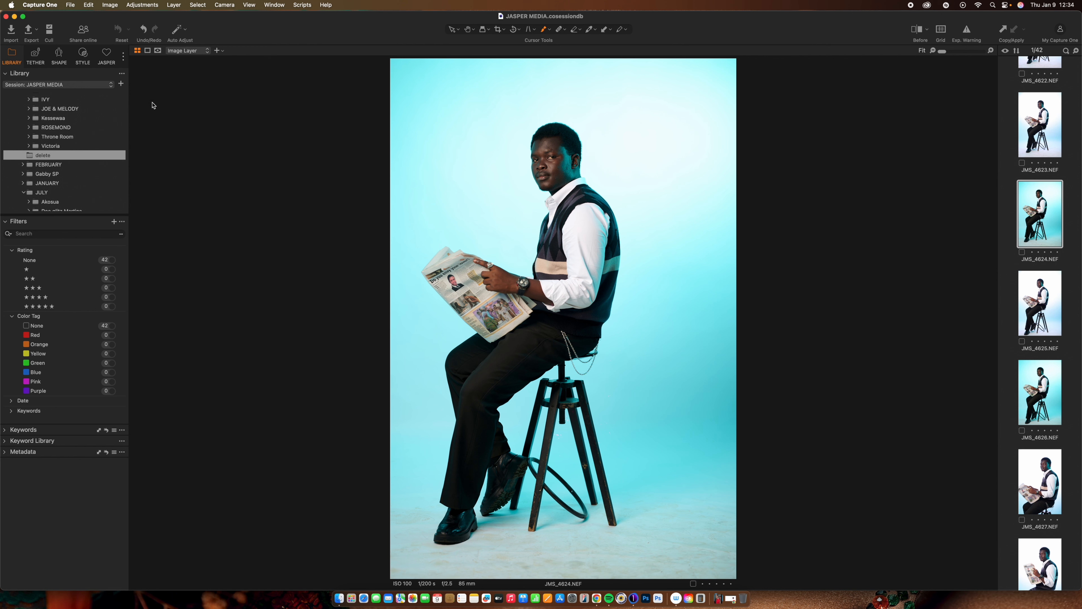
pyautogui.click(107, 57)
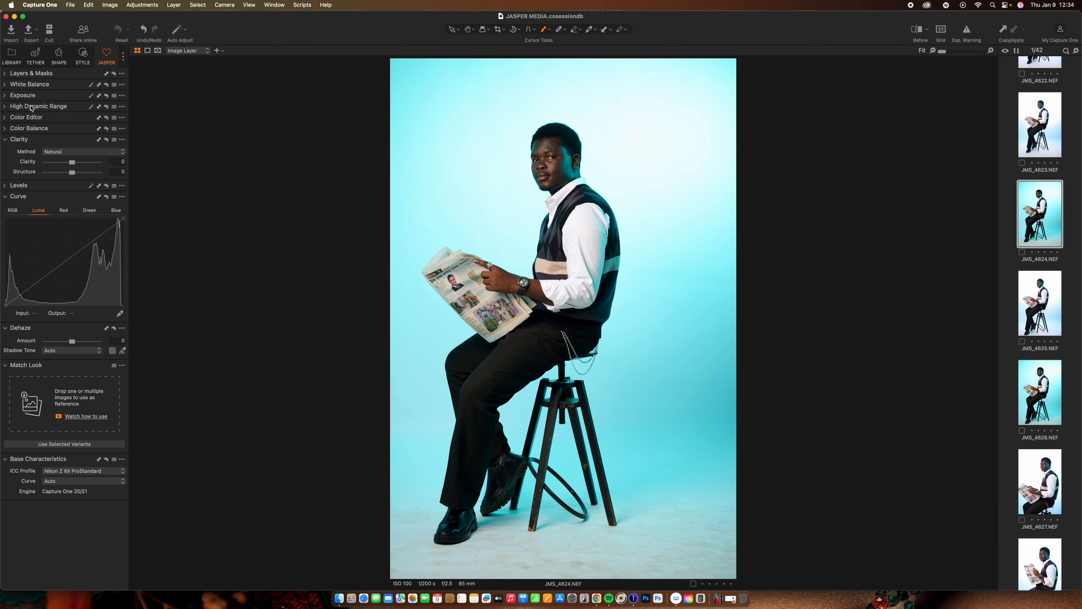
pyautogui.moveTo(25, 106)
pyautogui.click(6, 106)
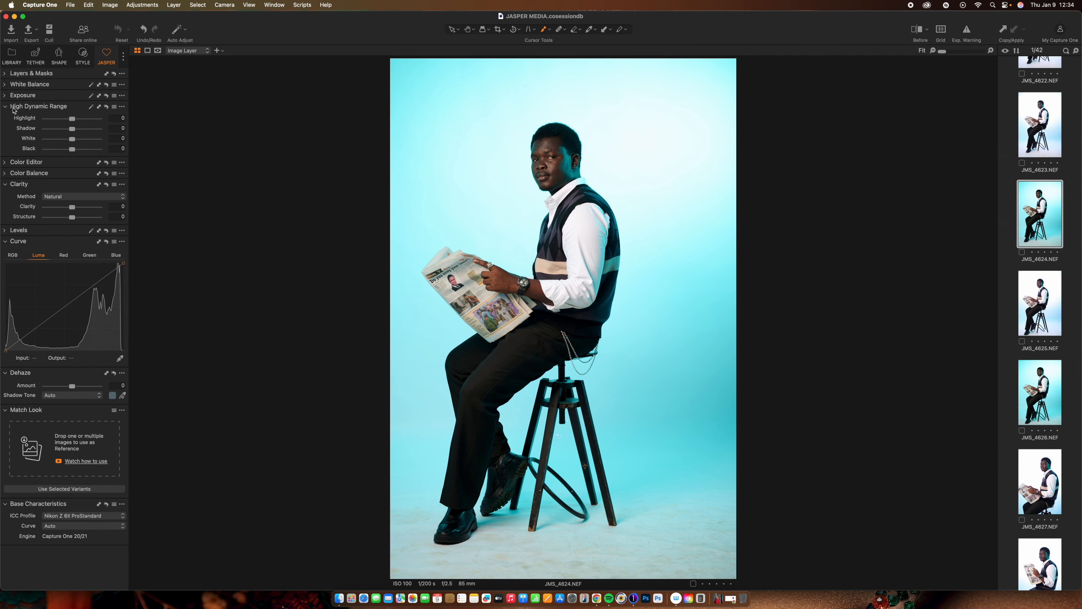
# Try raising Shadow to 79 and lowering Black as far as -100, and reset Black to 0.
pyautogui.click(73, 131)
pyautogui.moveTo(73, 132); pyautogui.dragTo(99, 125)
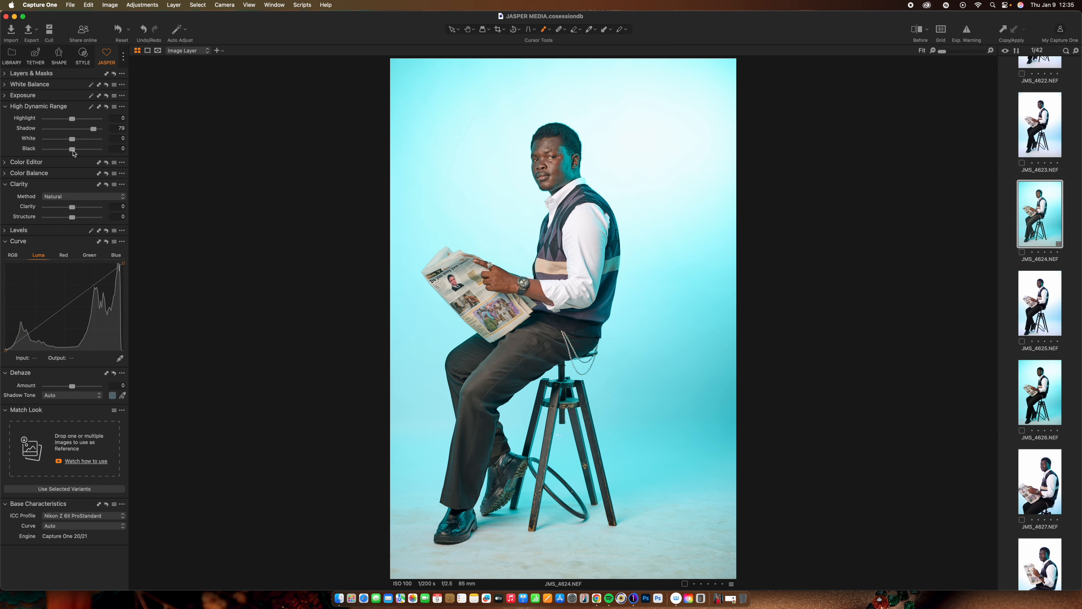
pyautogui.moveTo(73, 149); pyautogui.dragTo(55, 162)
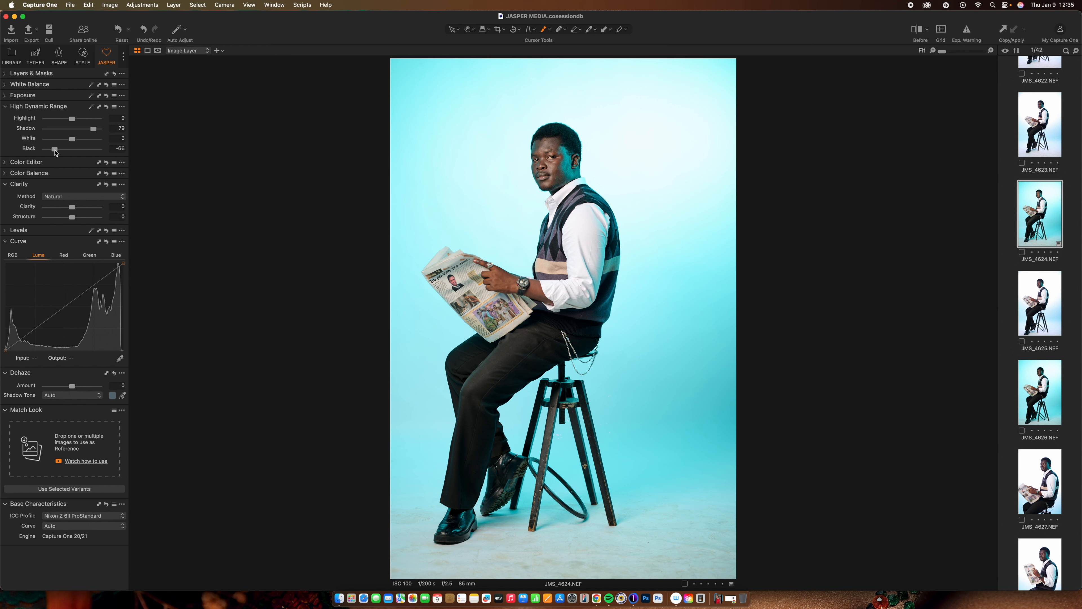
pyautogui.moveTo(57, 150); pyautogui.dragTo(44, 154)
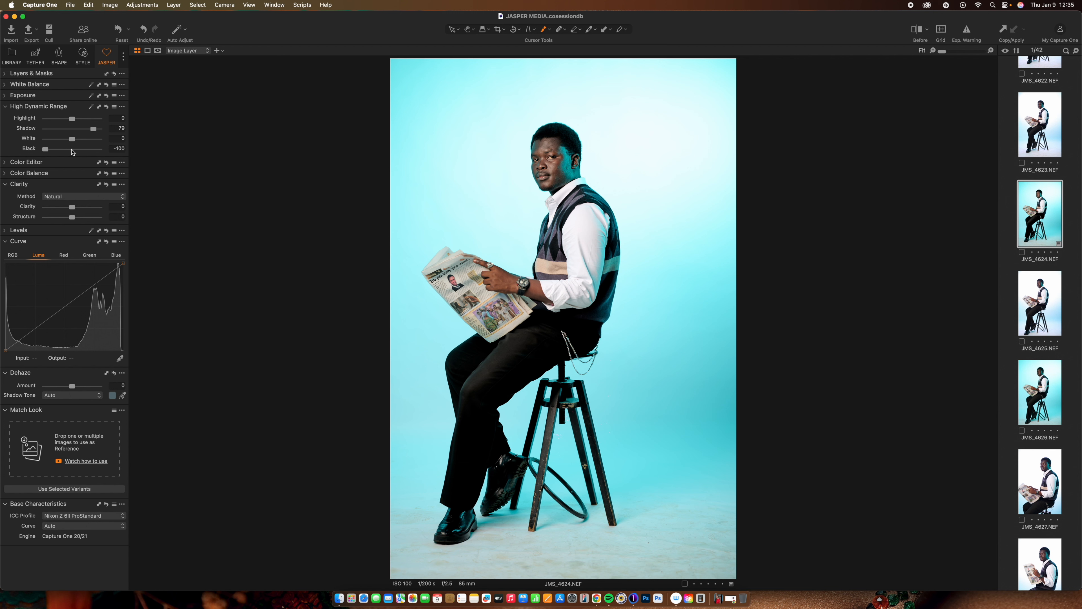
pyautogui.moveTo(48, 151); pyautogui.dragTo(61, 153)
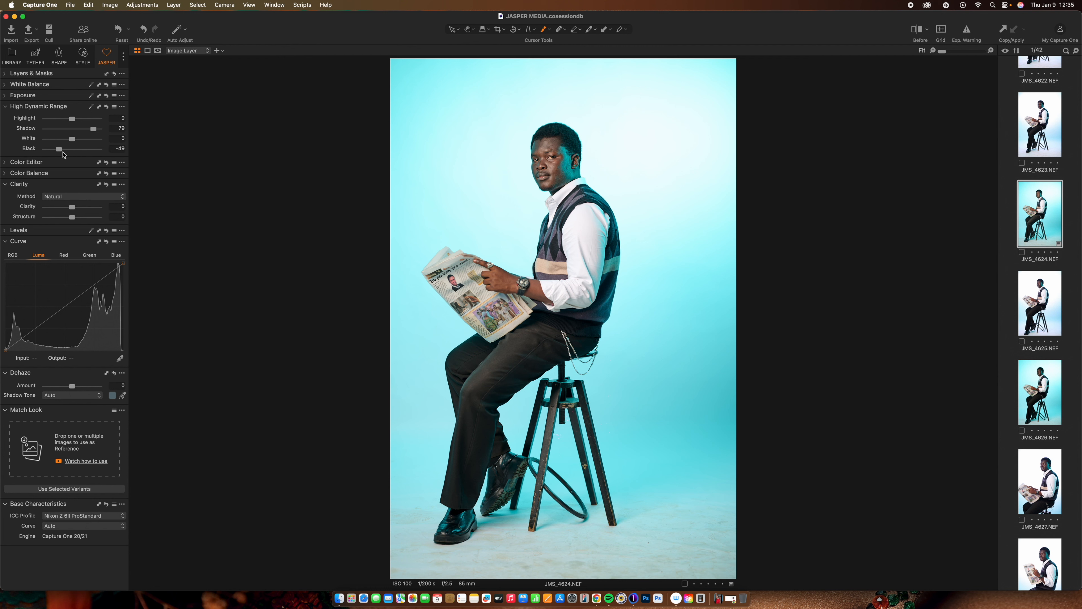
pyautogui.doubleClick(60, 150)
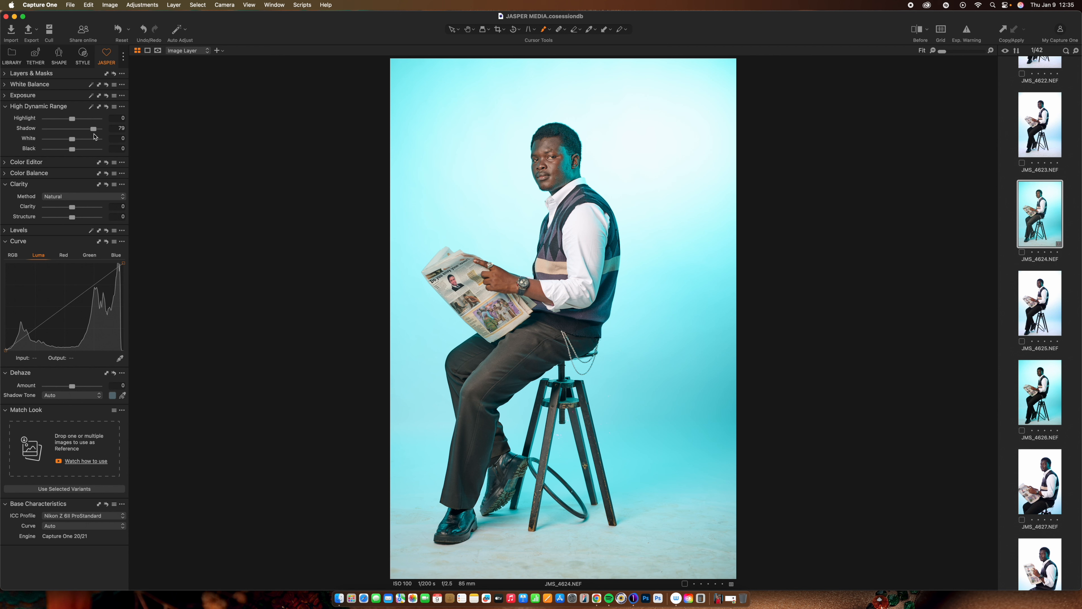
# Set the High Dynamic Range Shadow to 8 and compare the photo before and after the edit.
pyautogui.moveTo(93, 133); pyautogui.dragTo(75, 137)
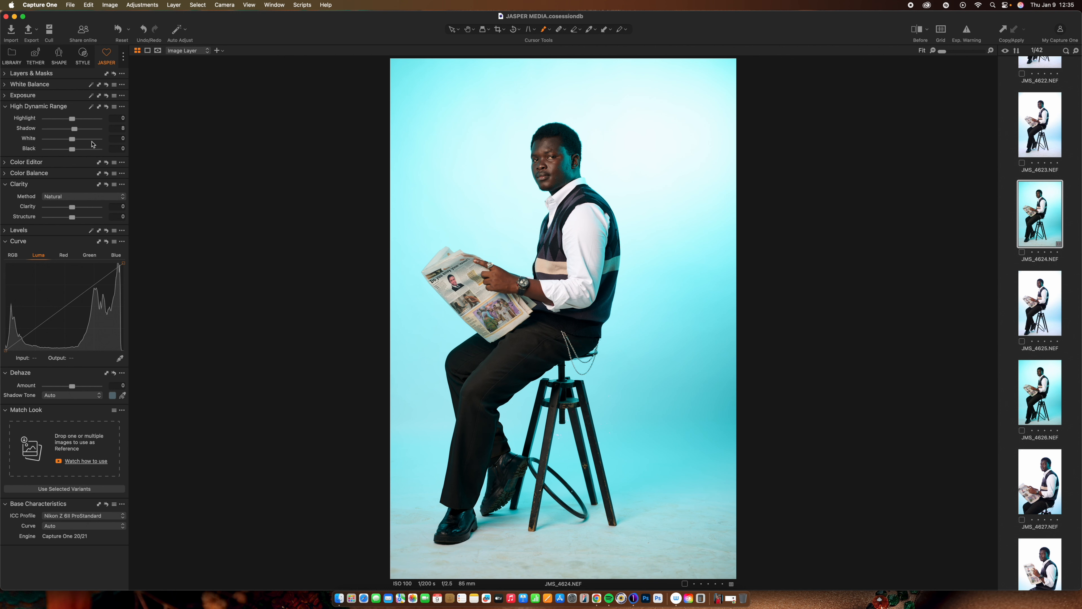
pyautogui.press('y')
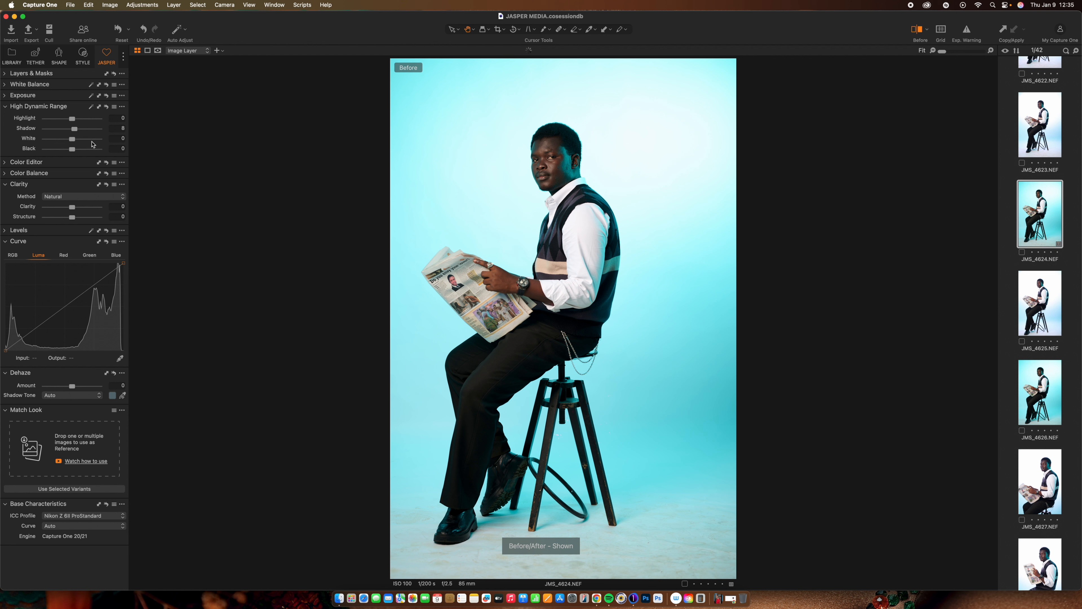
pyautogui.press('y')
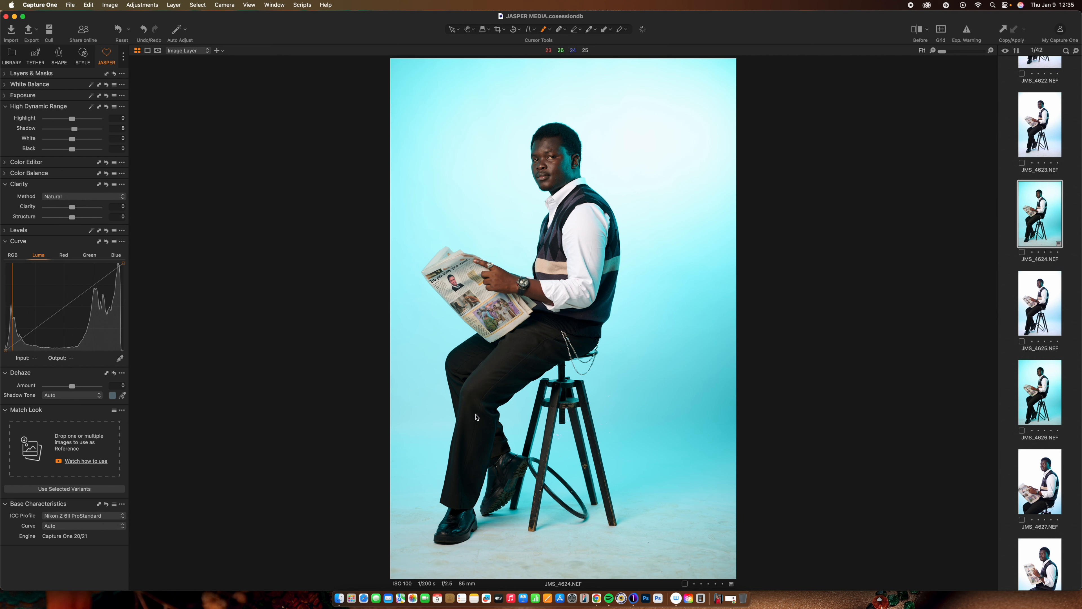
pyautogui.press('y')
pyautogui.press('y')
# Set the RGB Levels shadow point to 3 and the highlight point to 238.
pyautogui.click(6, 242)
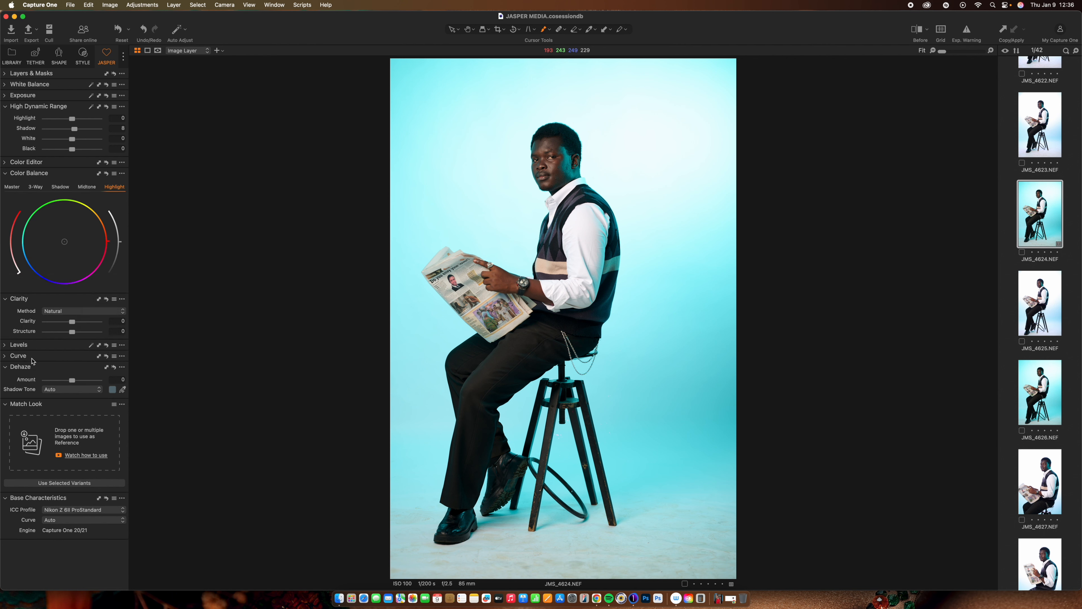
pyautogui.click(5, 346)
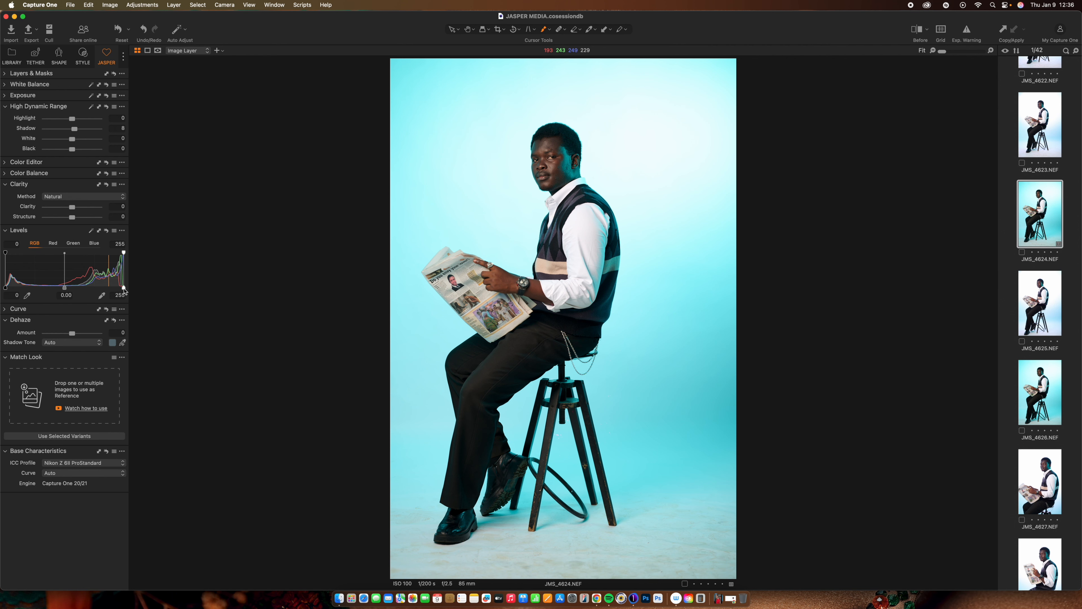
pyautogui.moveTo(123, 288); pyautogui.dragTo(114, 290)
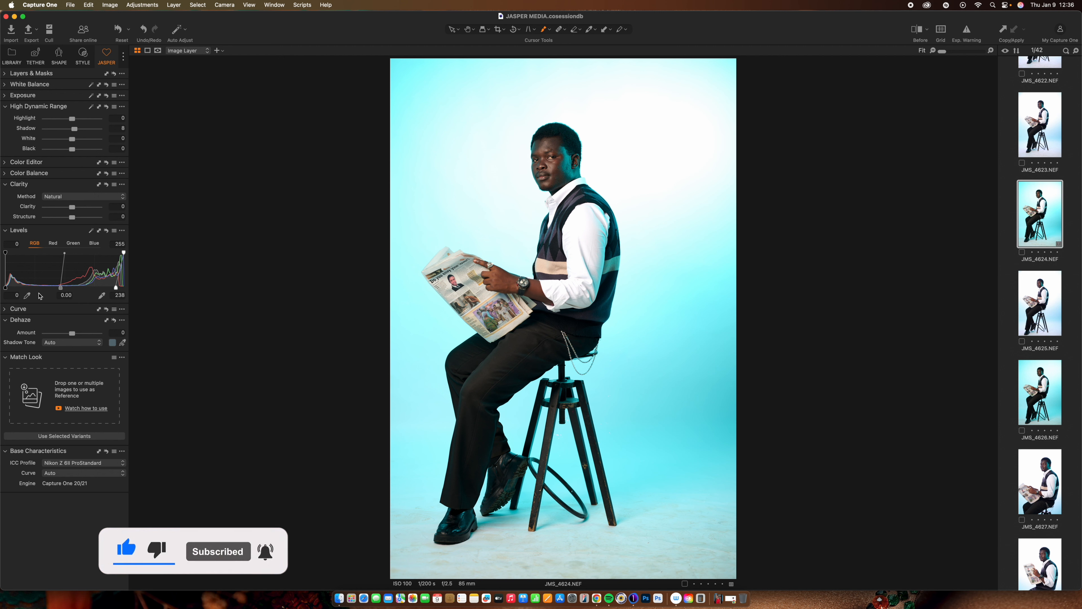
pyautogui.click(11, 295)
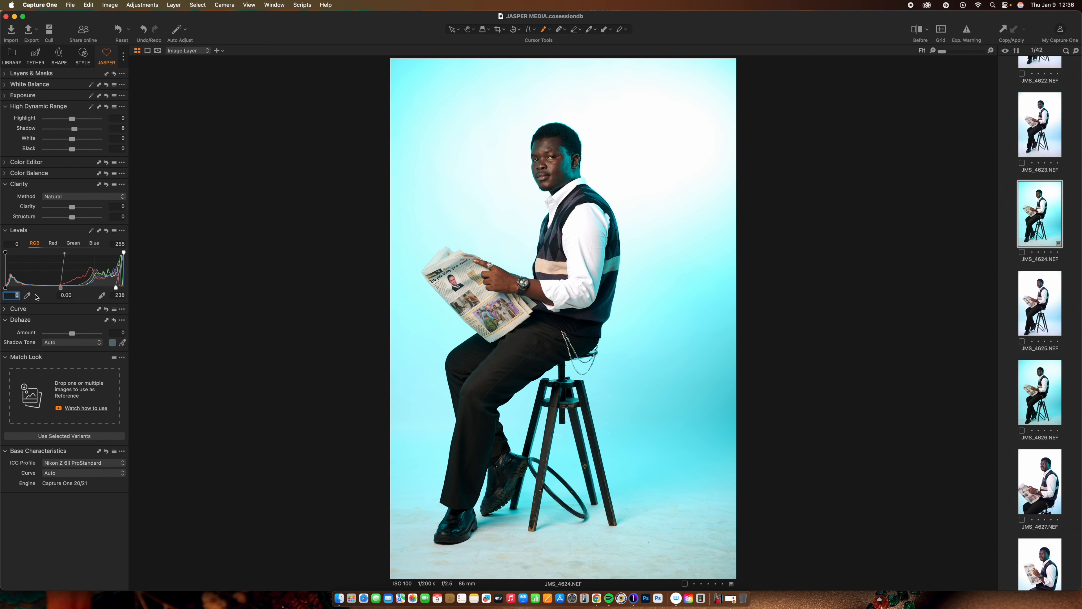
pyautogui.write('3')
pyautogui.press('Return')
# Tint the shadows slightly towards blue in Color Balance and compare the photo before and after.
pyautogui.click(7, 174)
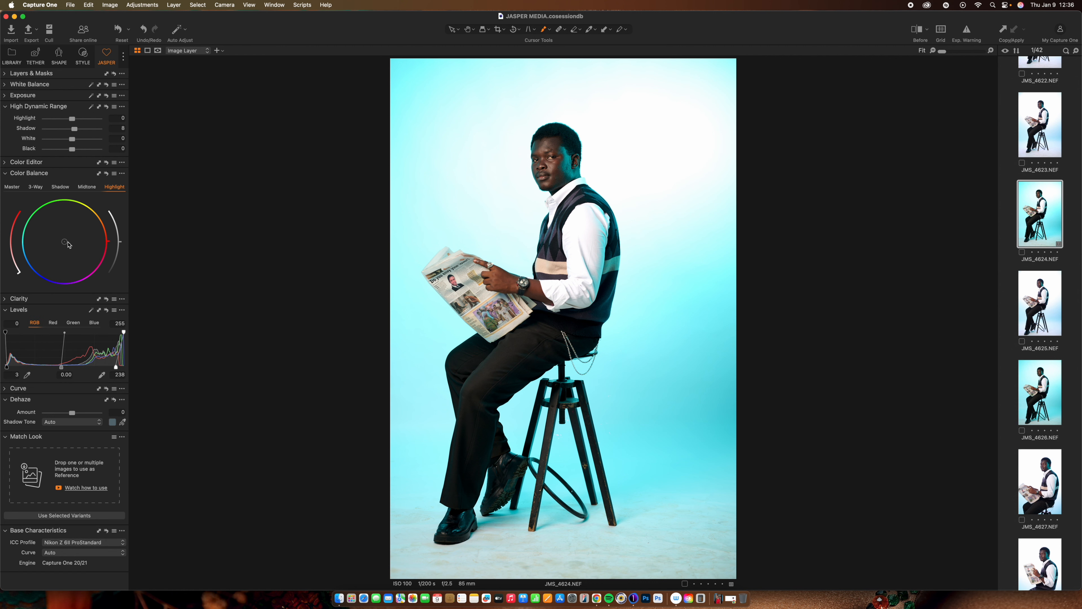
pyautogui.click(63, 188)
pyautogui.moveTo(66, 243); pyautogui.dragTo(60, 250)
pyautogui.moveTo(60, 249); pyautogui.dragTo(57, 251)
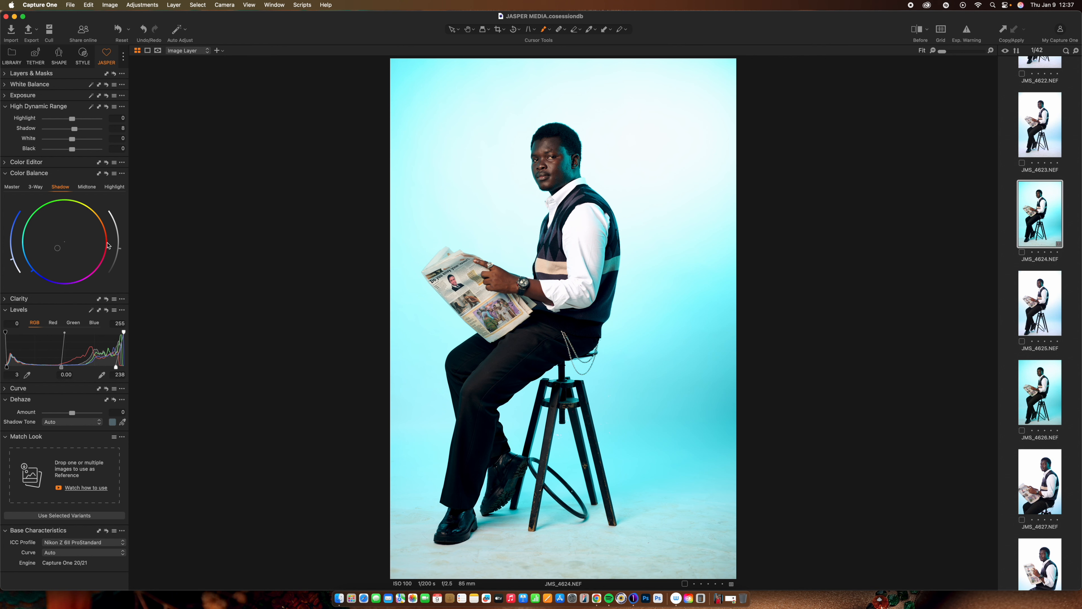
pyautogui.press('y')
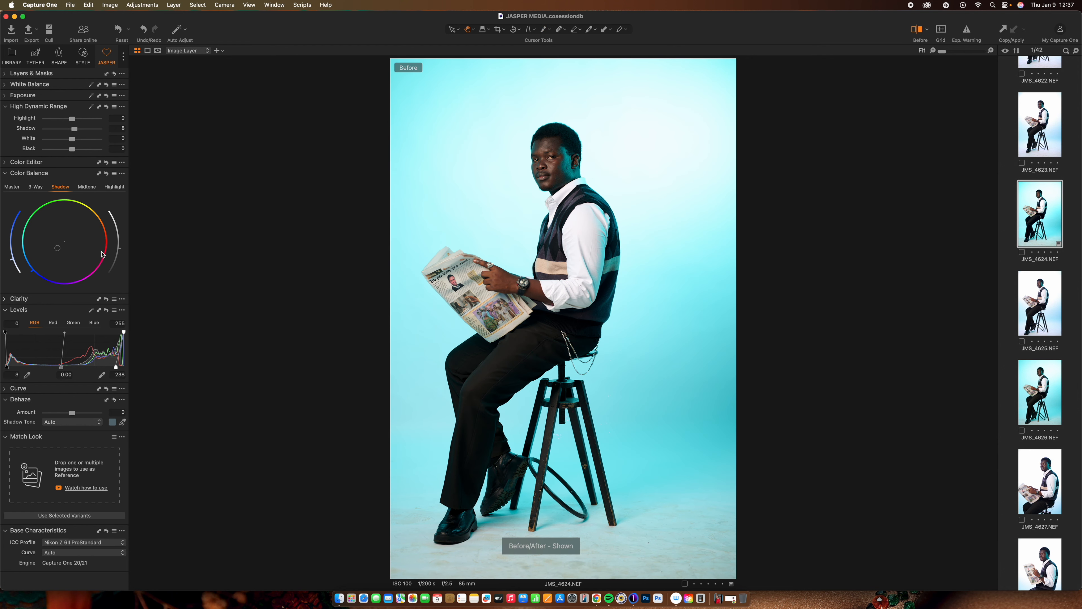
pyautogui.press('y')
pyautogui.press('y')
pyautogui.press('y')
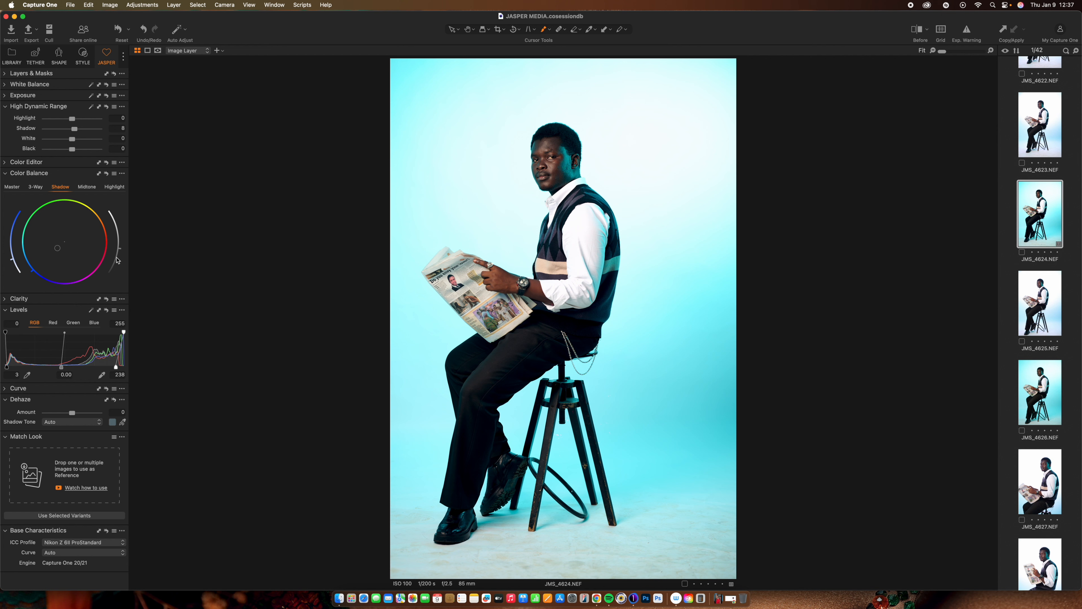
pyautogui.press('y')
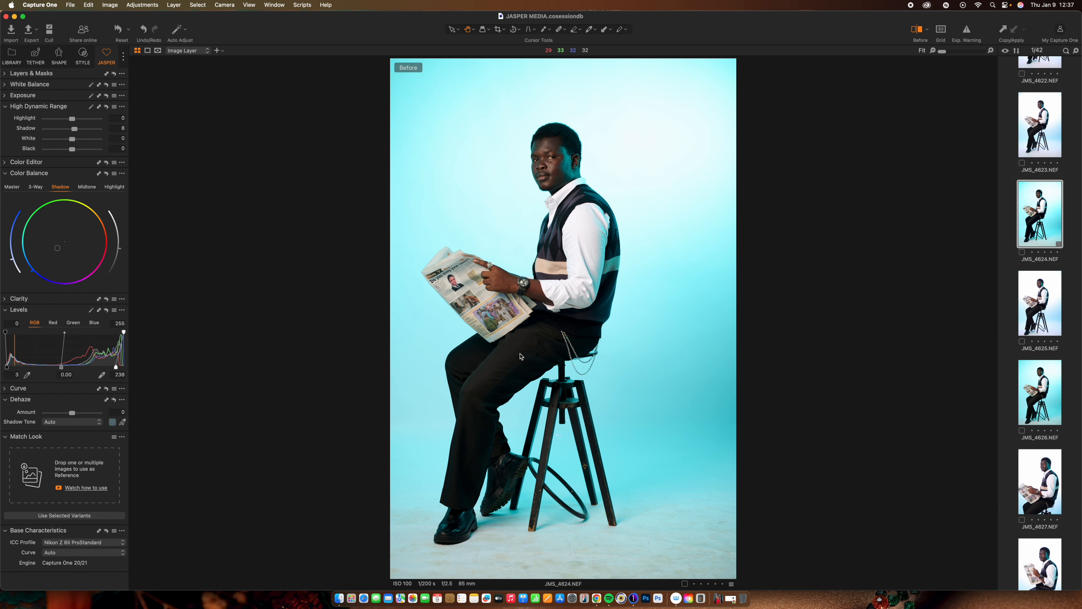
pyautogui.press('y')
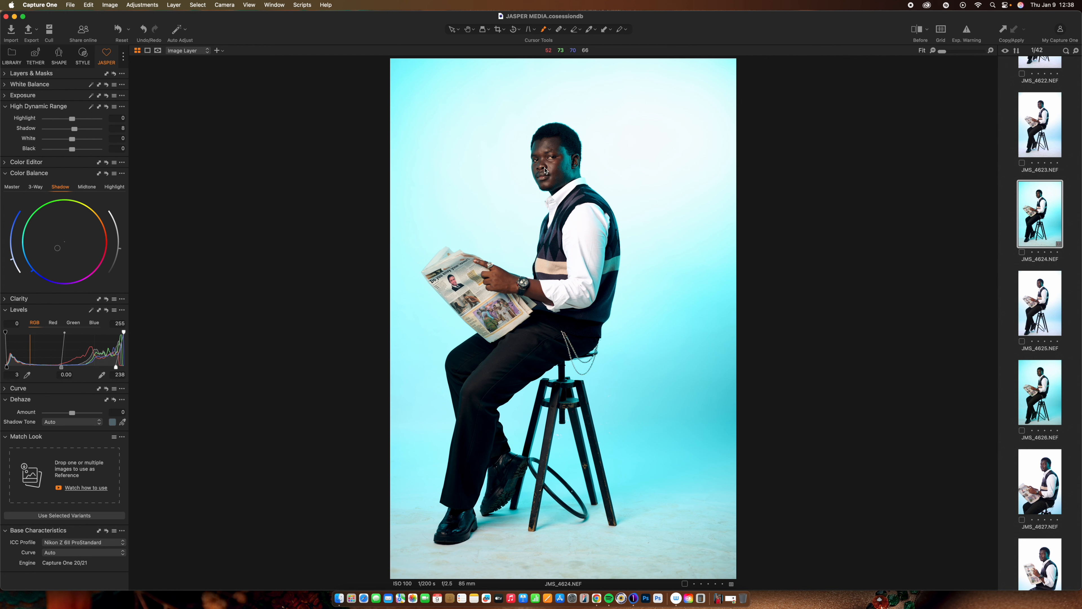
# Add a new empty adjustment layer with an AI-selected mask on the man's face, and hide the mask overlay.
pyautogui.click(5, 74)
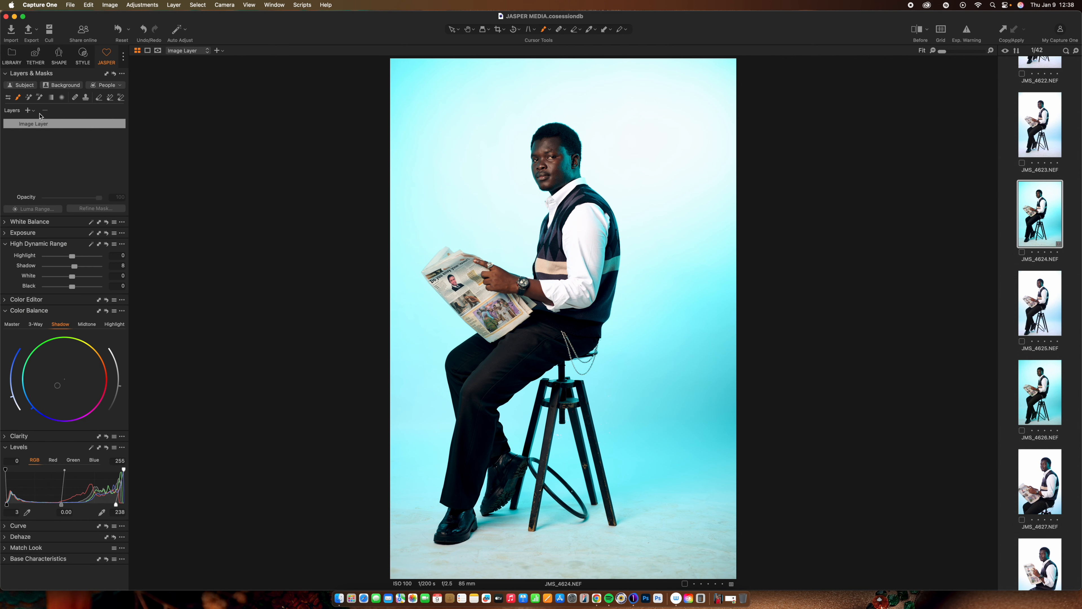
pyautogui.click(114, 84)
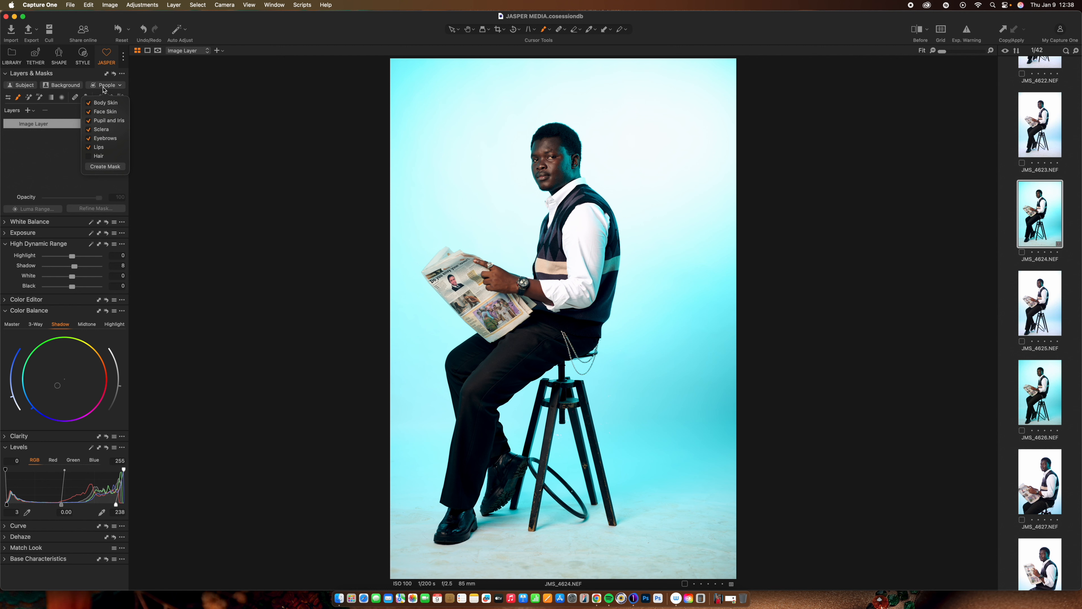
pyautogui.click(73, 124)
pyautogui.click(32, 110)
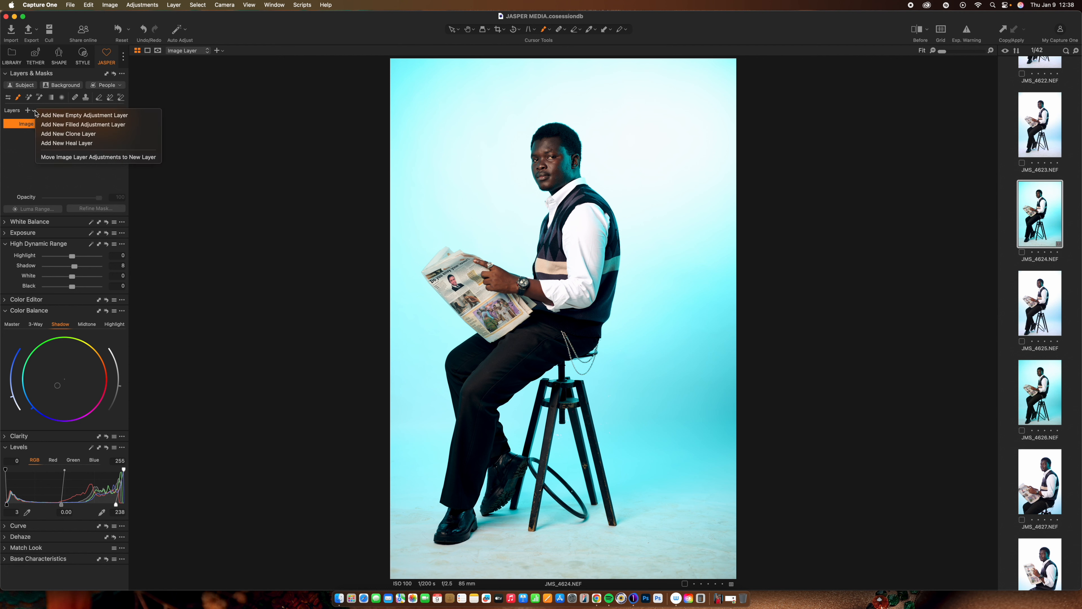
pyautogui.click(62, 116)
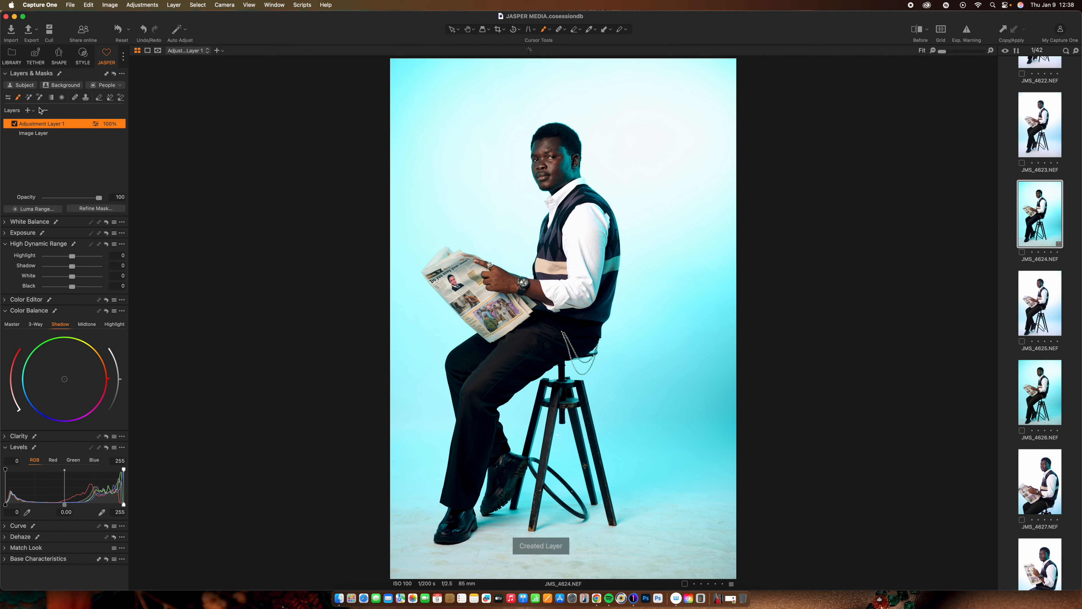
pyautogui.click(39, 97)
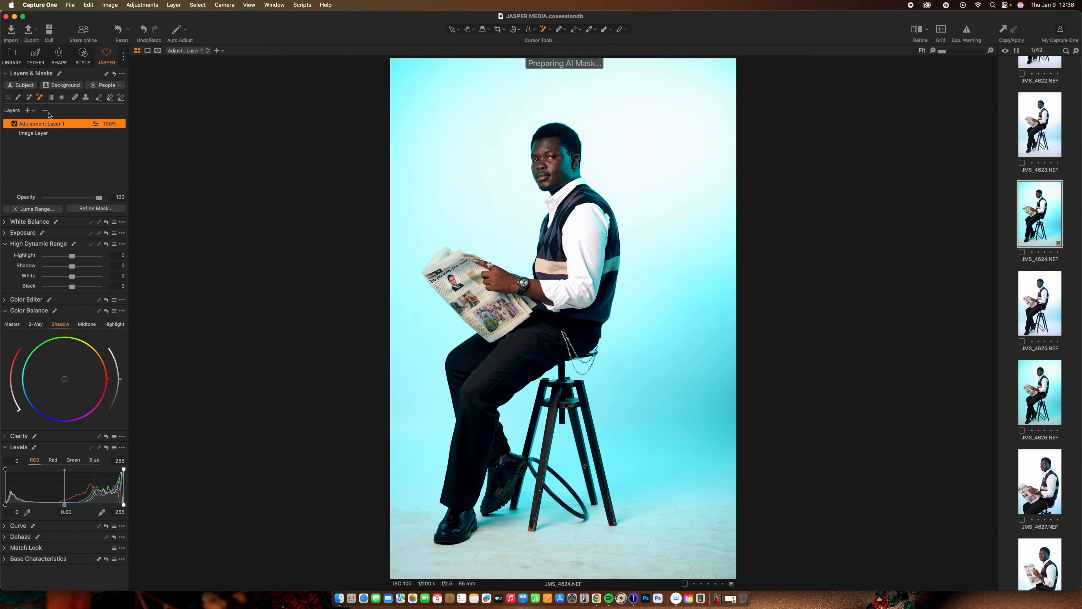
pyautogui.click(554, 172)
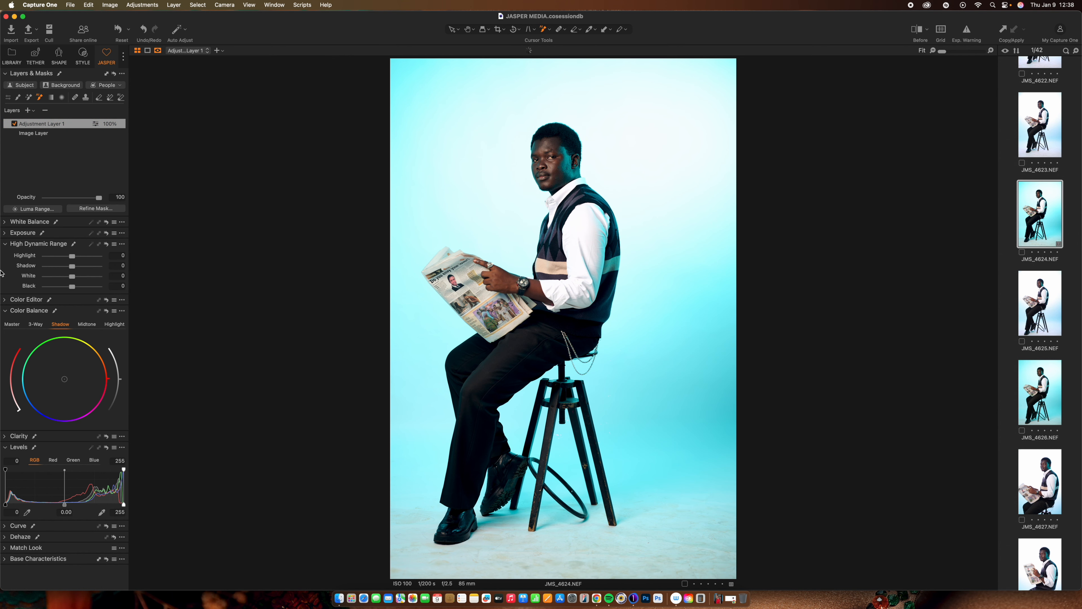
pyautogui.press('m')
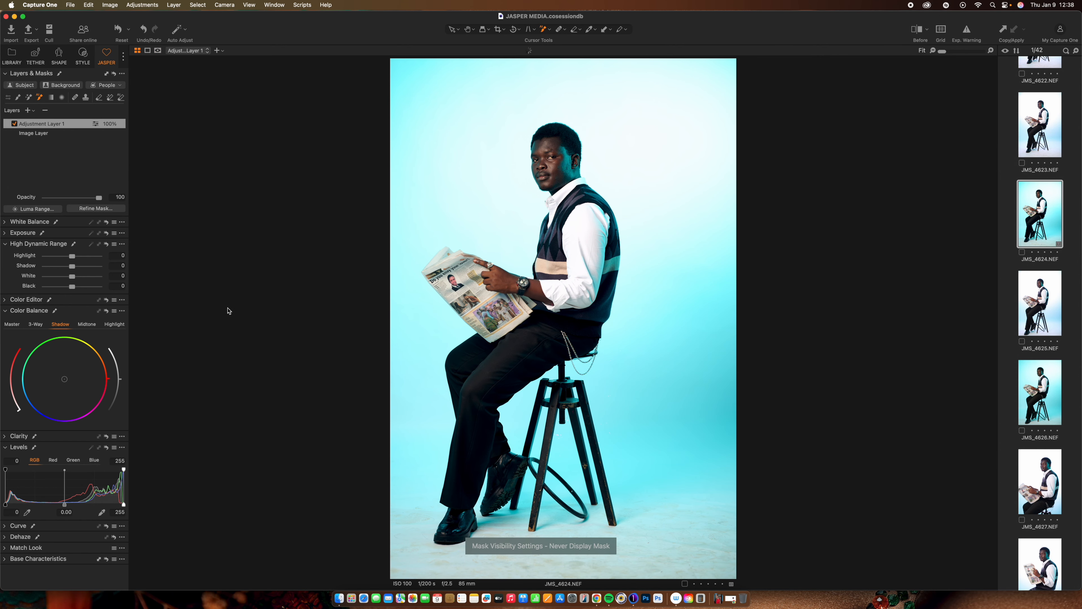
# Raise the exposure of the face's adjustment layer to 0.1 and compare the photo before and after.
pyautogui.press('q')
pyautogui.scroll(1, 229, 310)
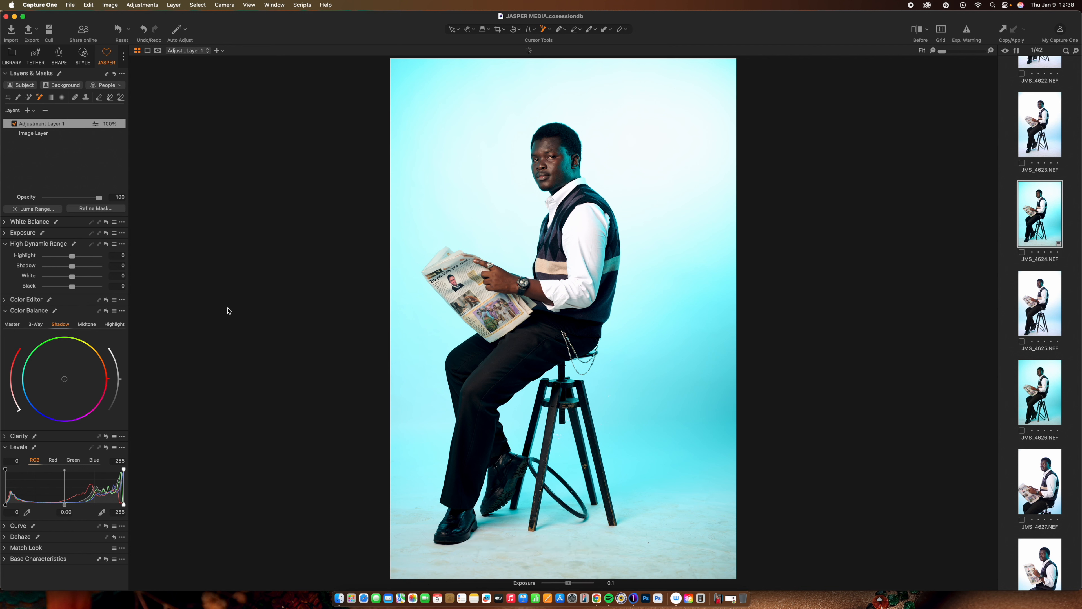
pyautogui.press('q')
pyautogui.press('y')
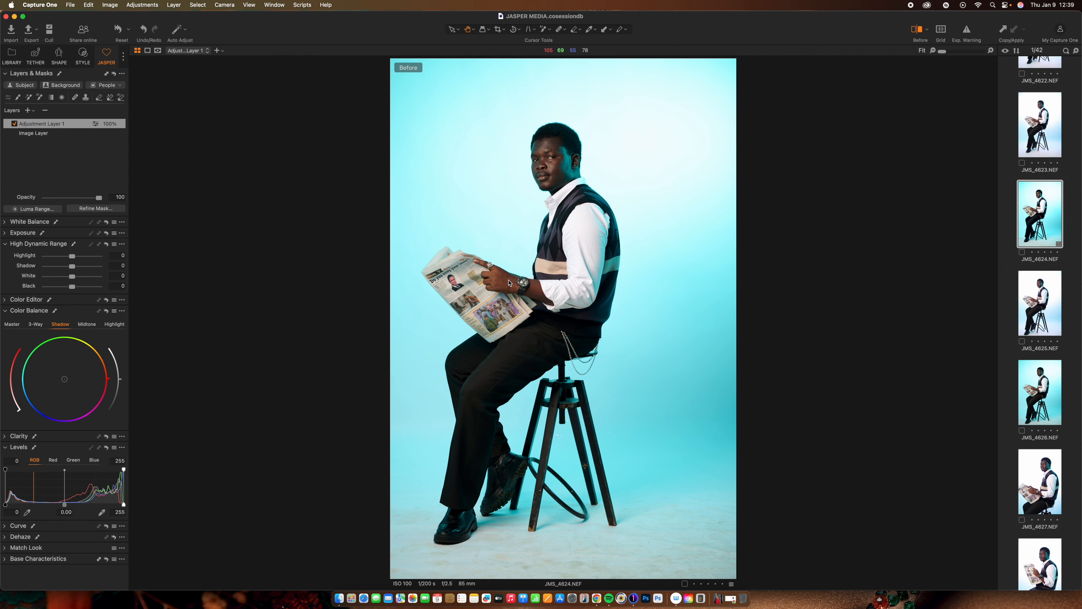
pyautogui.press('y')
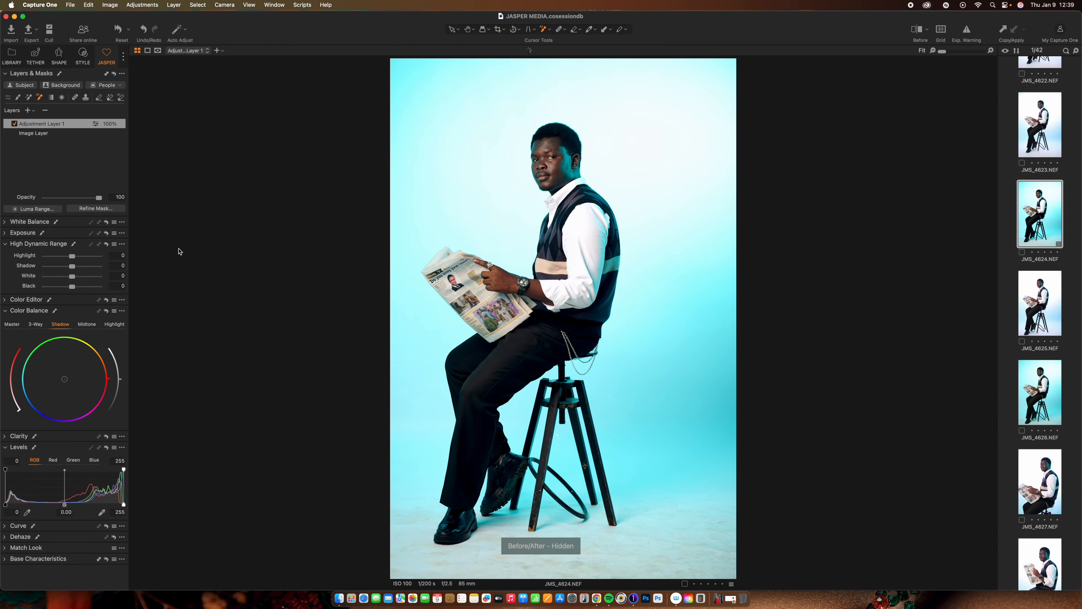
# On a second adjustment layer, set Exposure to -0.32 and Saturation to -24, and compare the photo before and after.
pyautogui.click(28, 110)
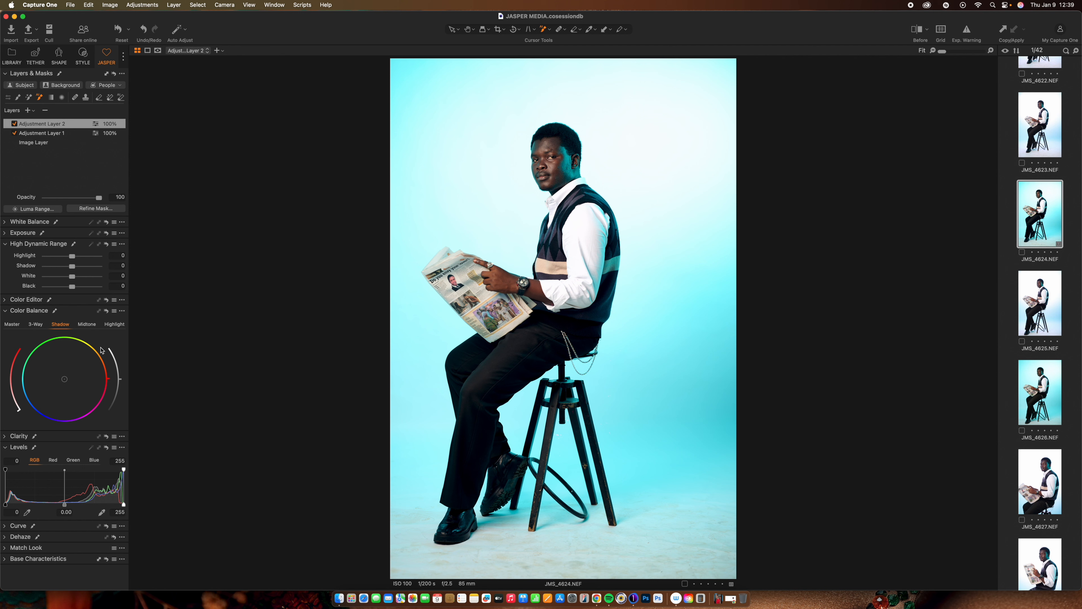
pyautogui.press('m')
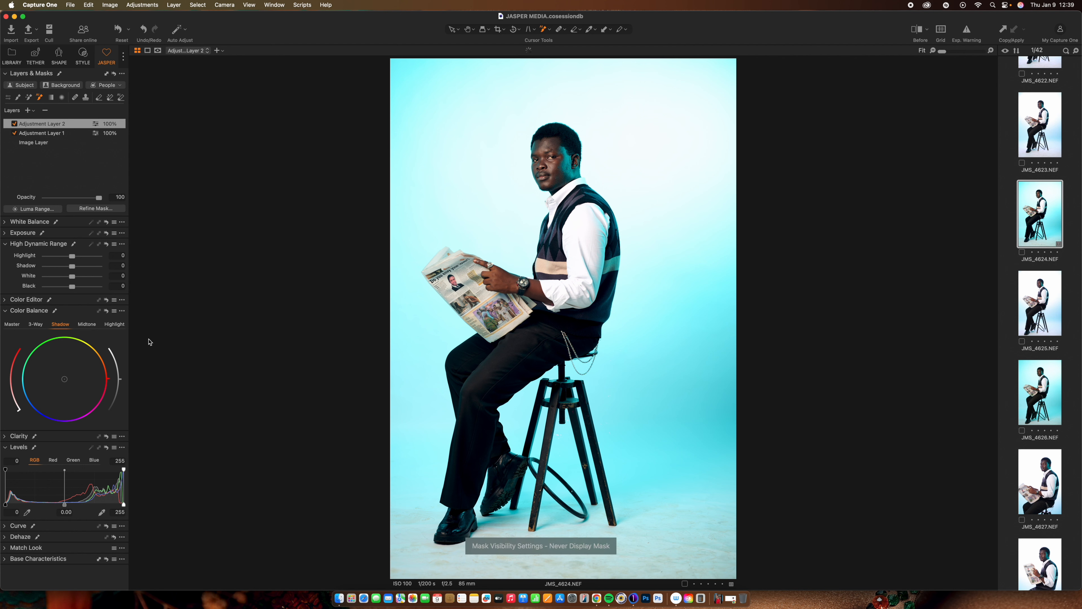
pyautogui.click(10, 233)
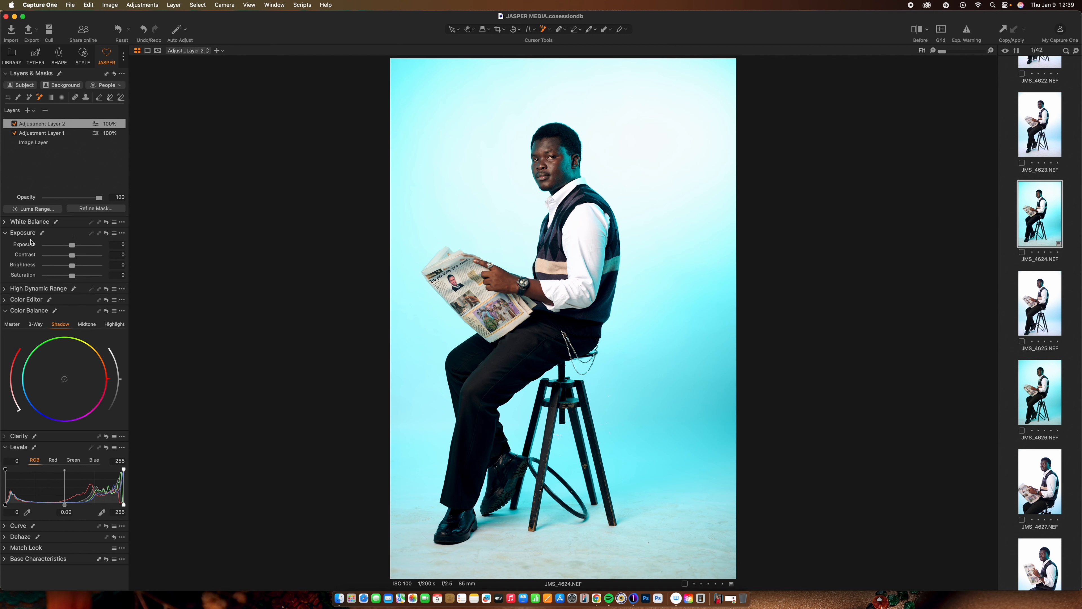
pyautogui.moveTo(73, 245); pyautogui.dragTo(71, 250)
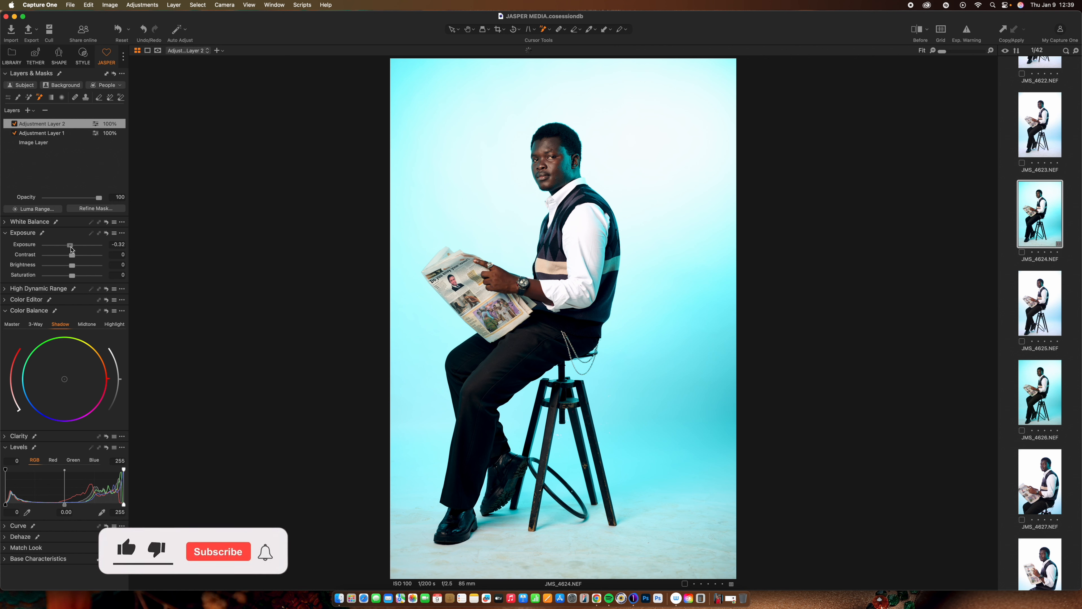
pyautogui.moveTo(72, 276); pyautogui.dragTo(66, 279)
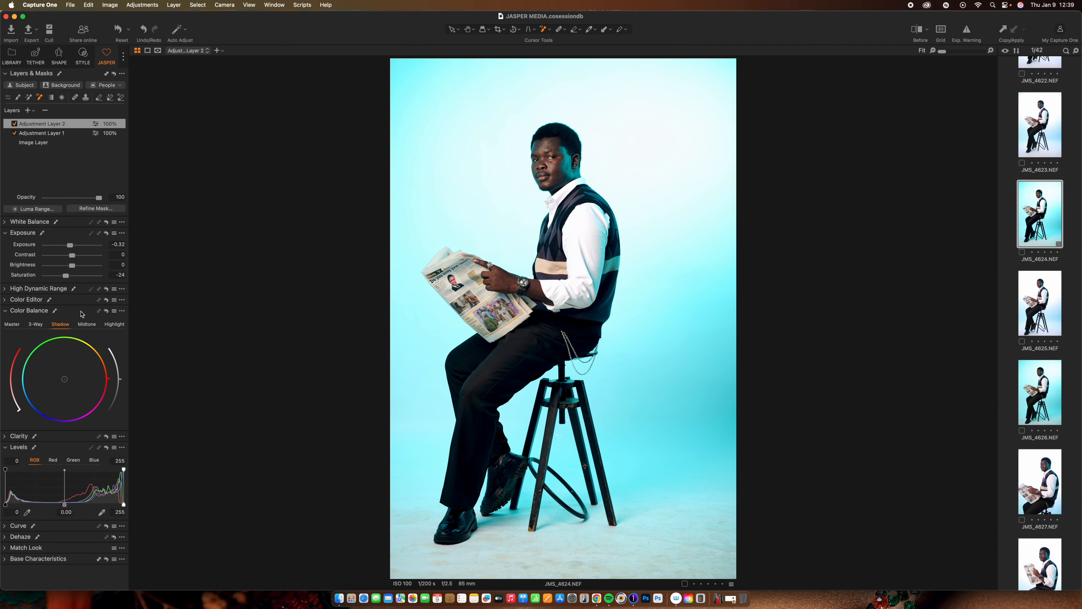
pyautogui.press('y')
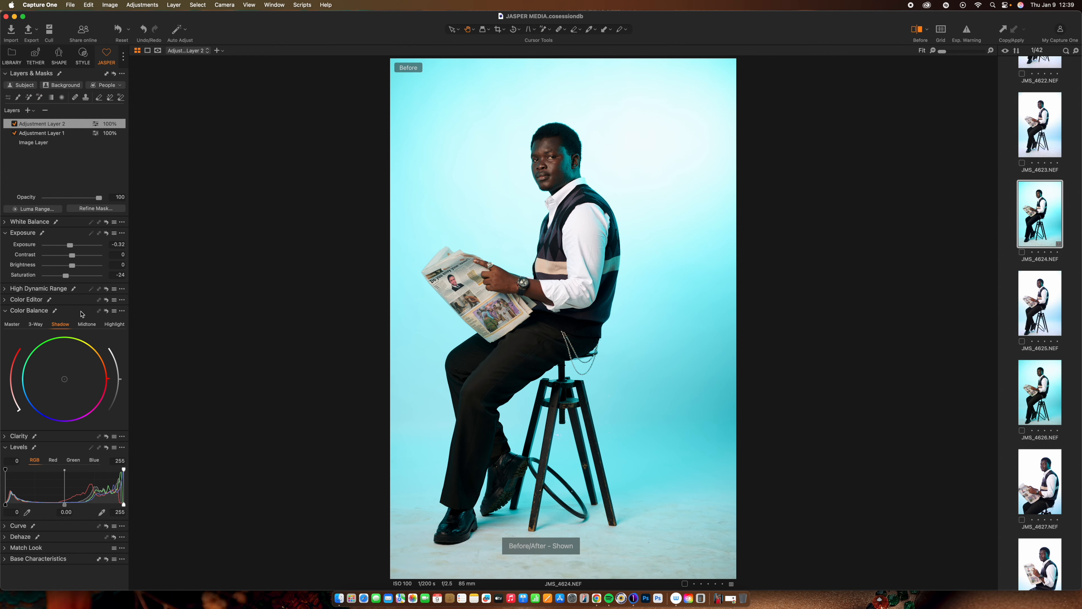
pyautogui.press('y')
pyautogui.press('y')
pyautogui.press('y')
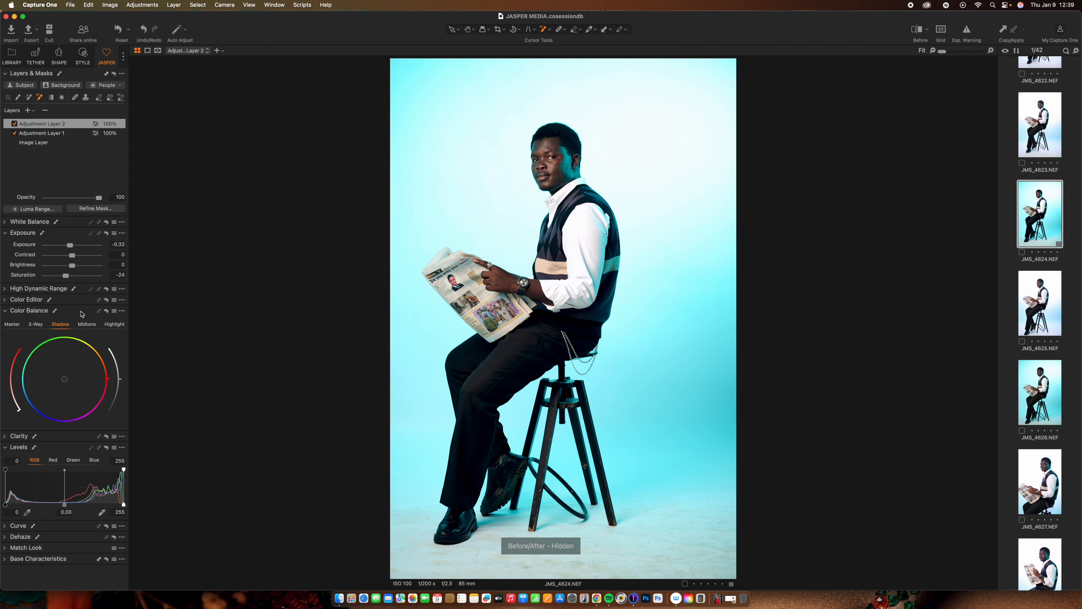